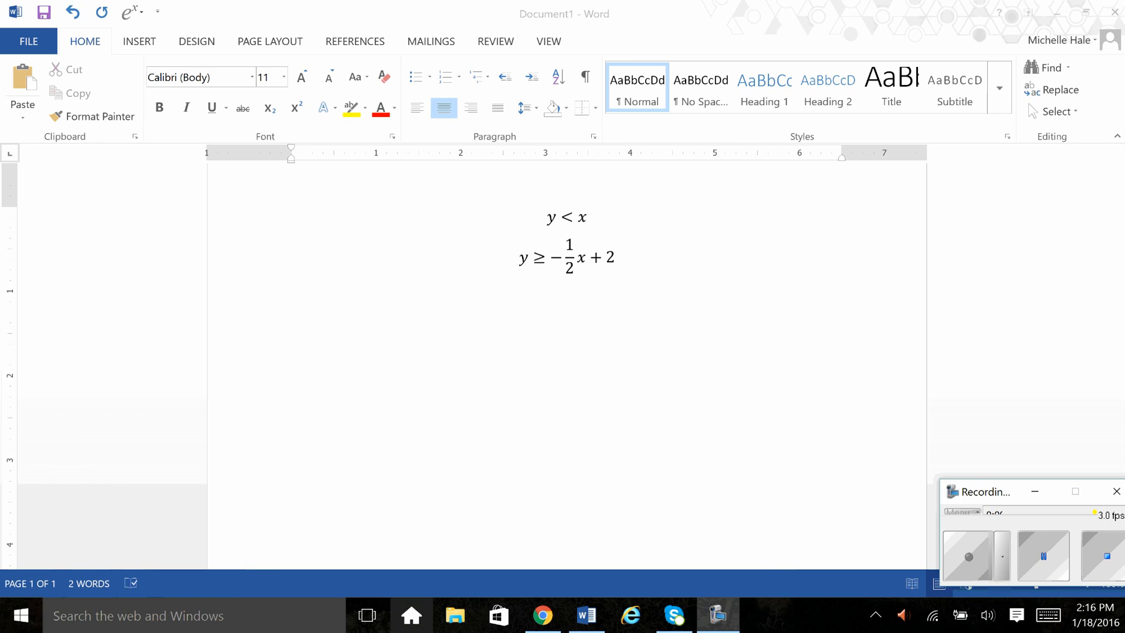
# Switch to the Desmos graphing calculator, show its on-screen keypad and enter y < x as the first expression.
pyautogui.click(543, 616)
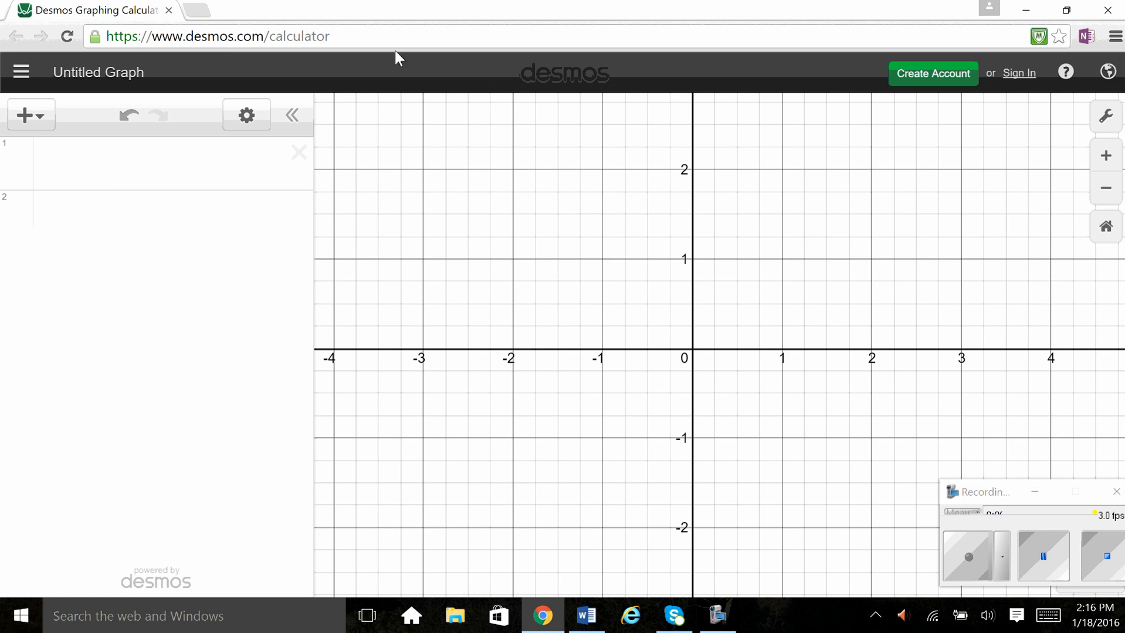
pyautogui.click(196, 157)
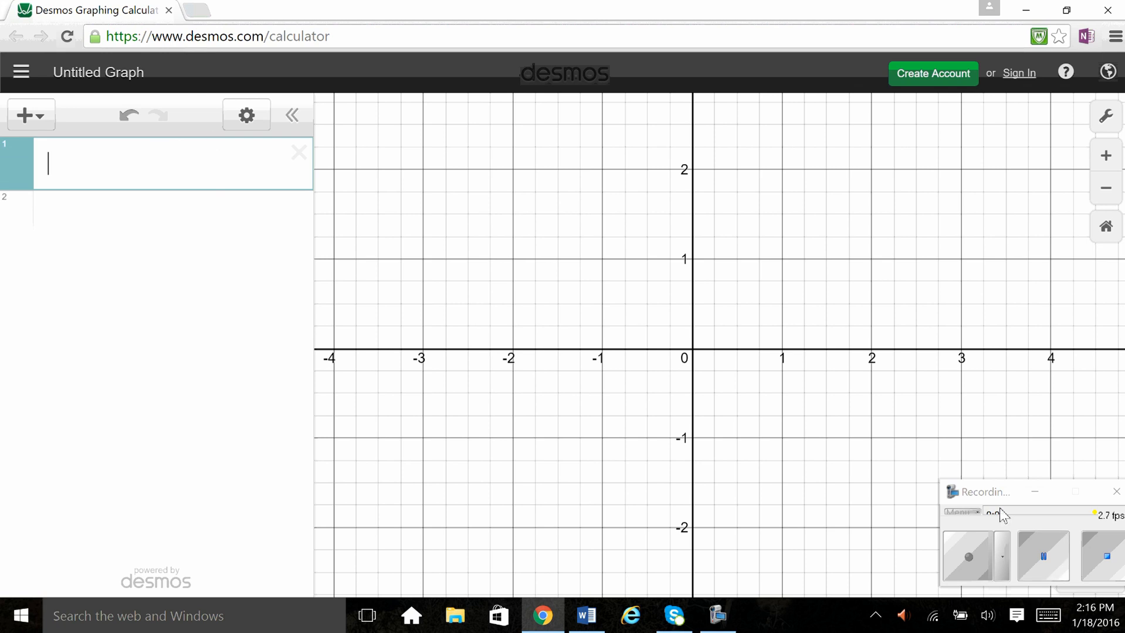
pyautogui.click(1035, 491)
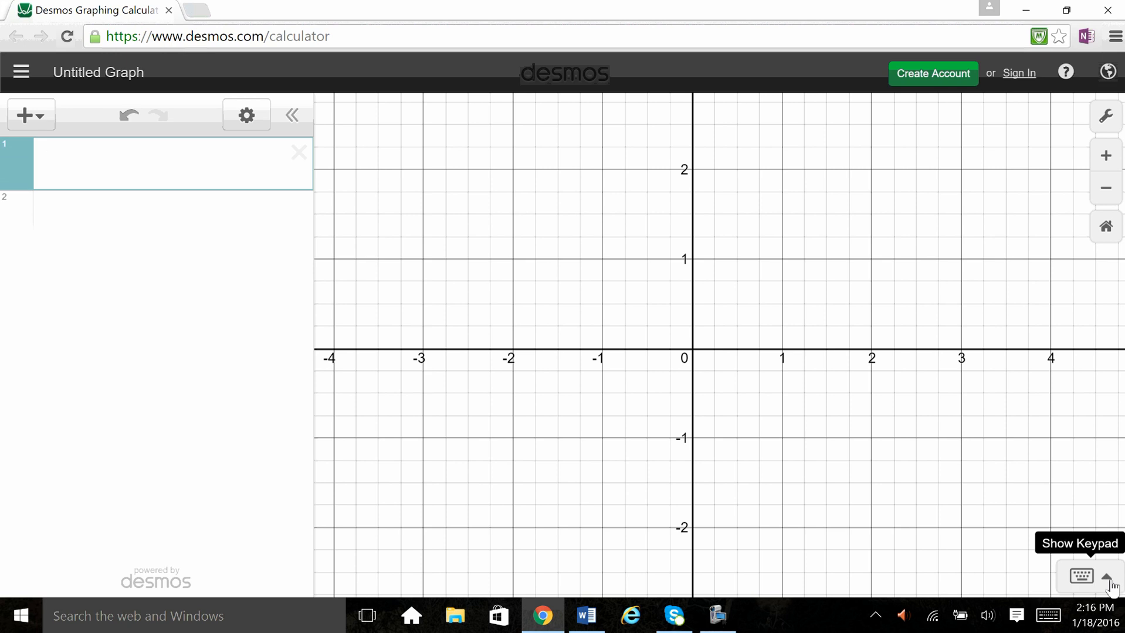
pyautogui.click(1111, 583)
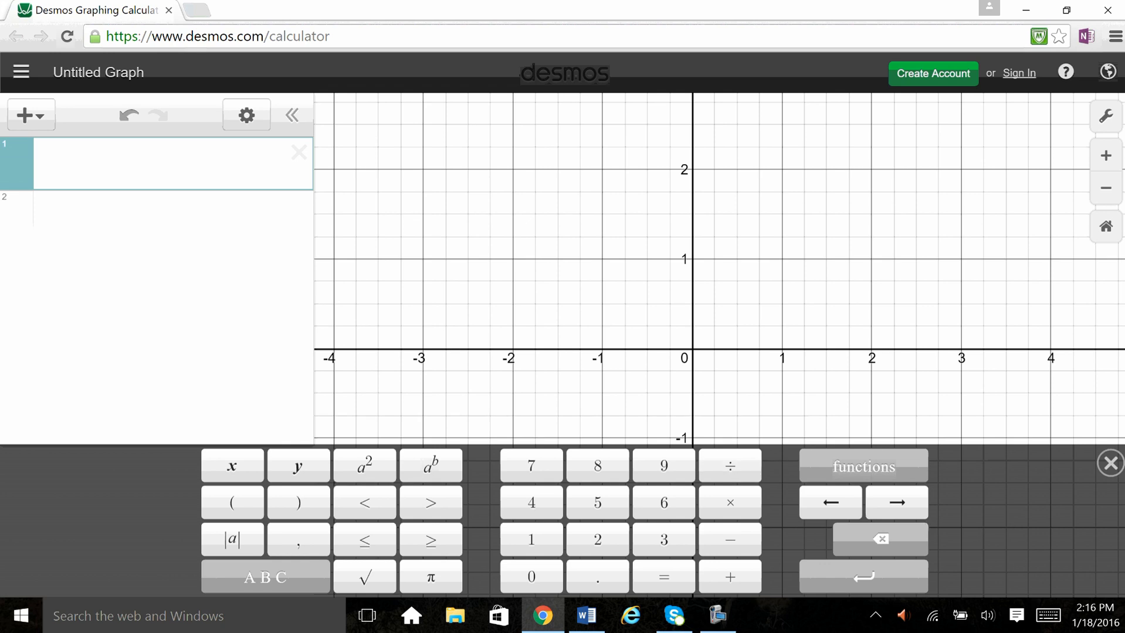
pyautogui.click(314, 476)
pyautogui.click(388, 510)
pyautogui.click(249, 476)
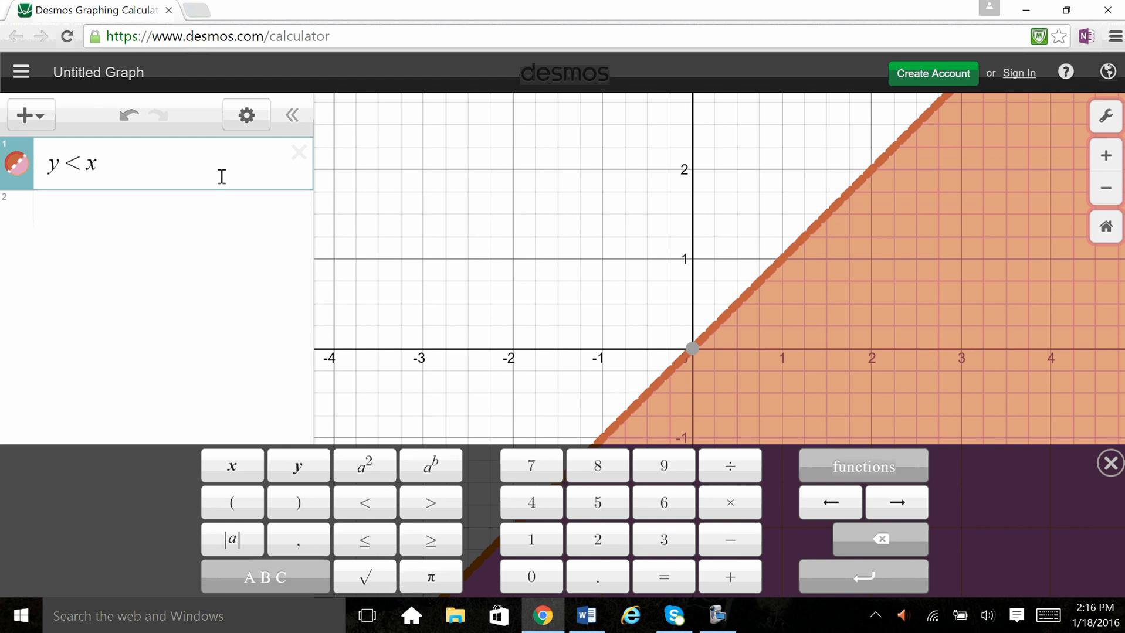
# Enter y ≥ -1/2x + 2 as the second expression and close the on-screen keypad.
pyautogui.click(182, 216)
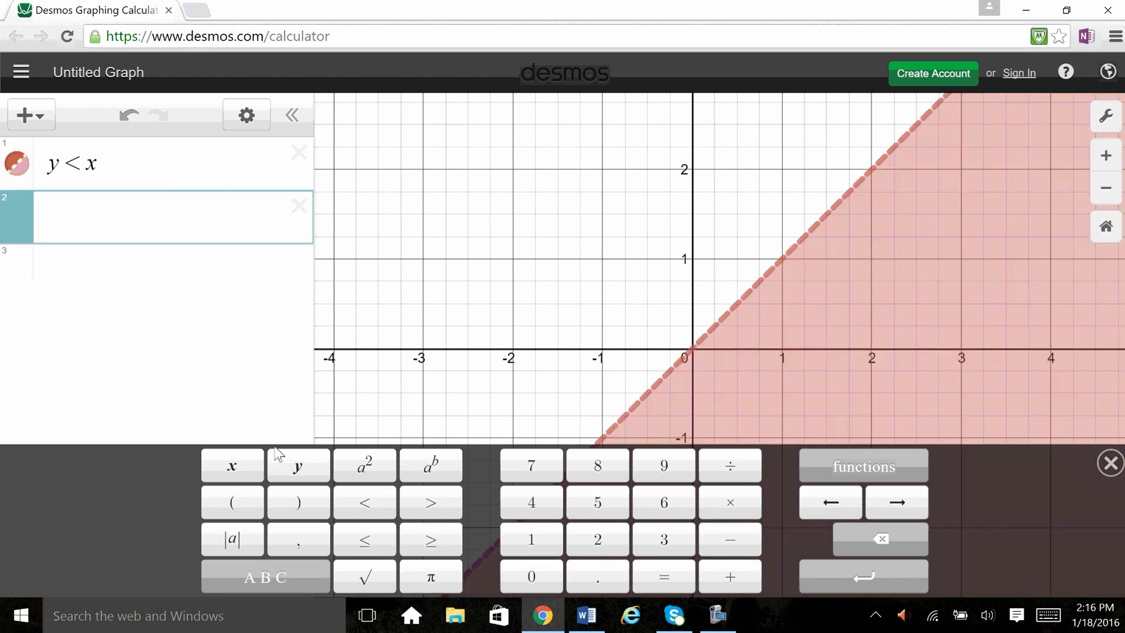
pyautogui.click(300, 466)
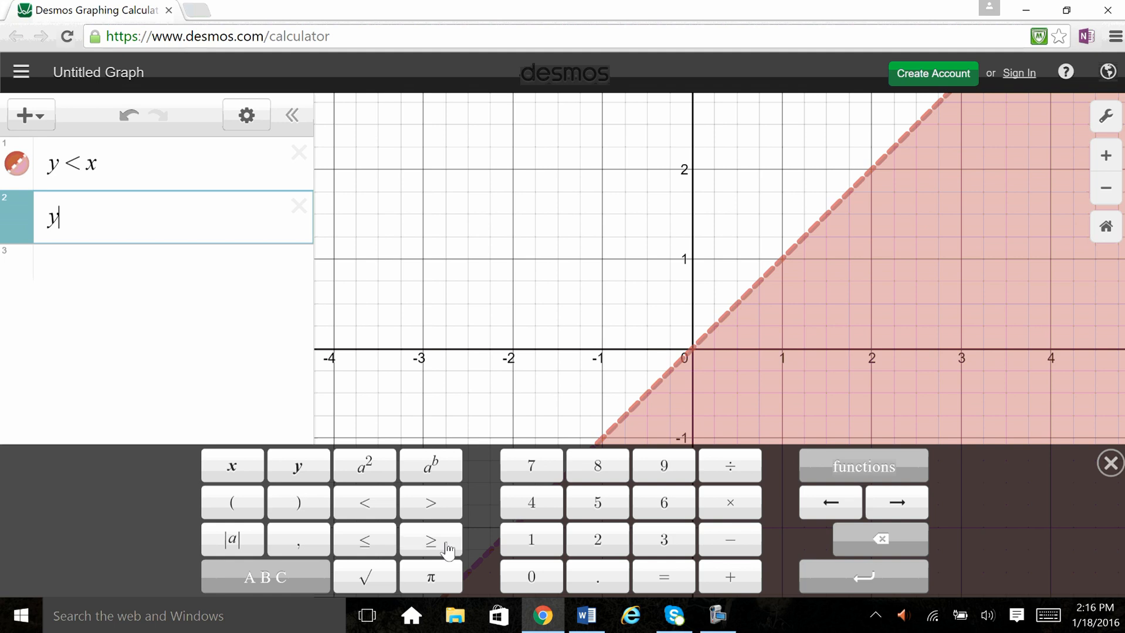
pyautogui.click(431, 539)
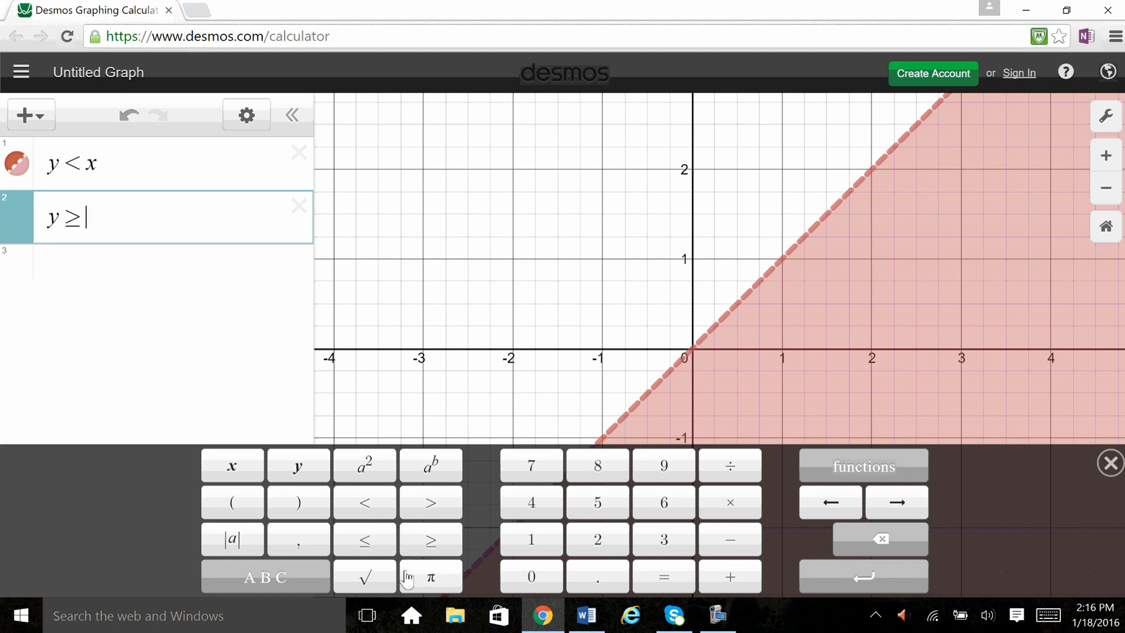
pyautogui.click(739, 543)
pyautogui.click(531, 540)
pyautogui.click(733, 468)
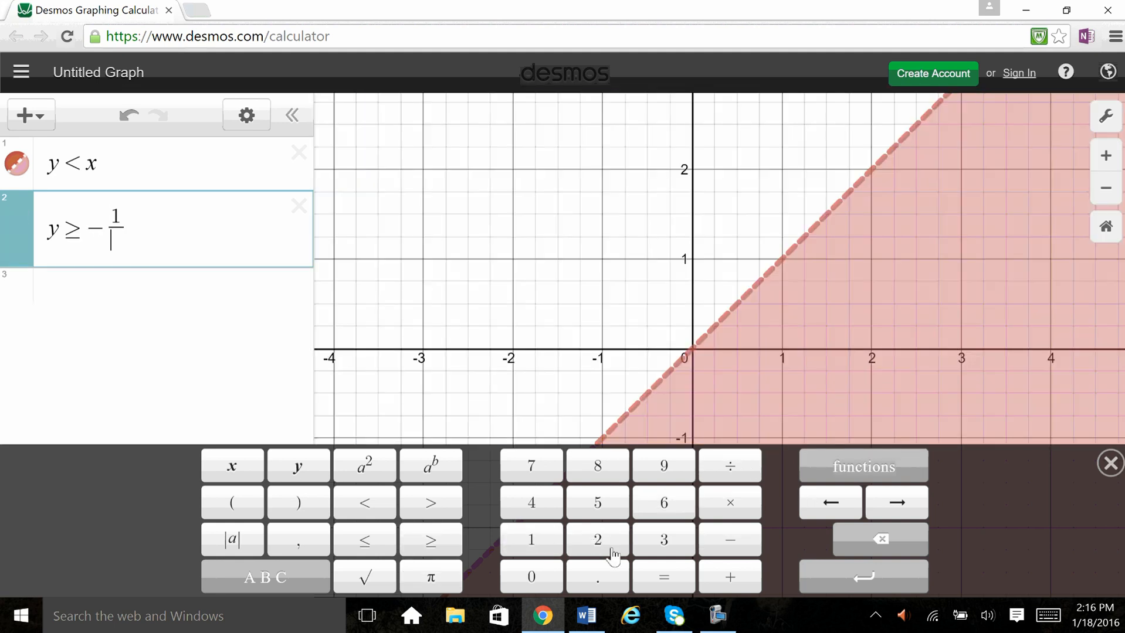
pyautogui.click(598, 539)
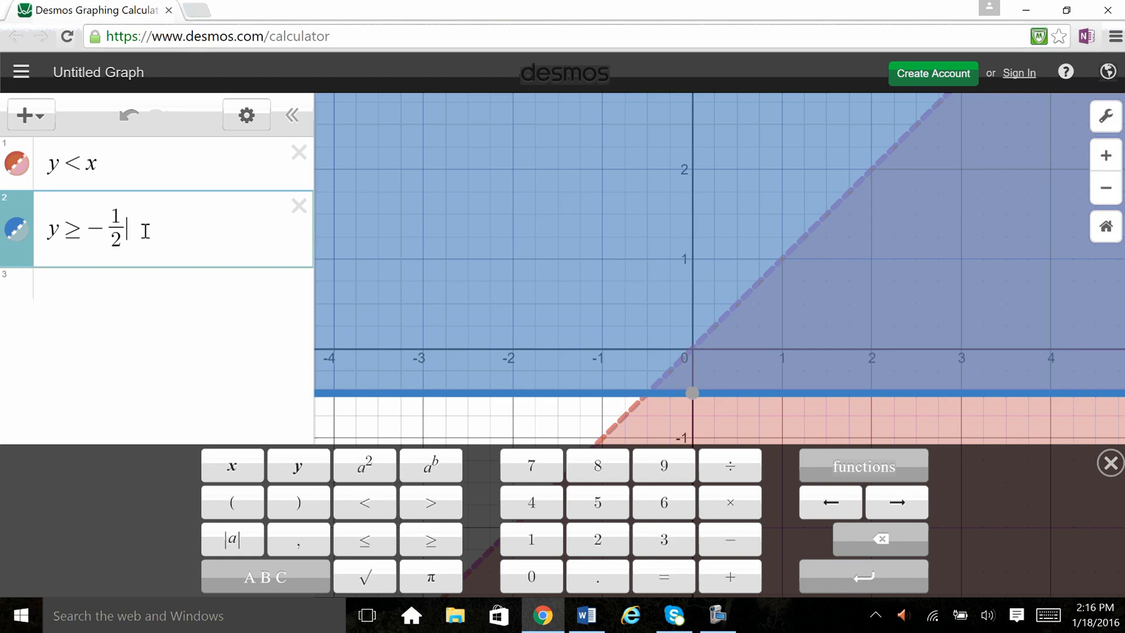
pyautogui.click(250, 470)
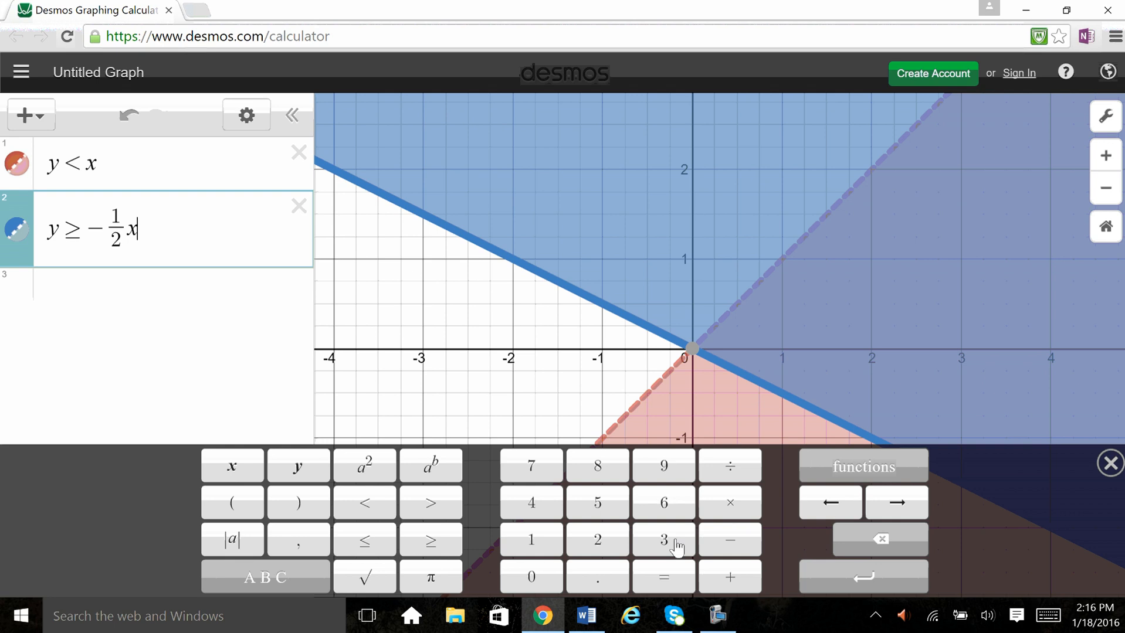
pyautogui.click(728, 577)
pyautogui.click(615, 539)
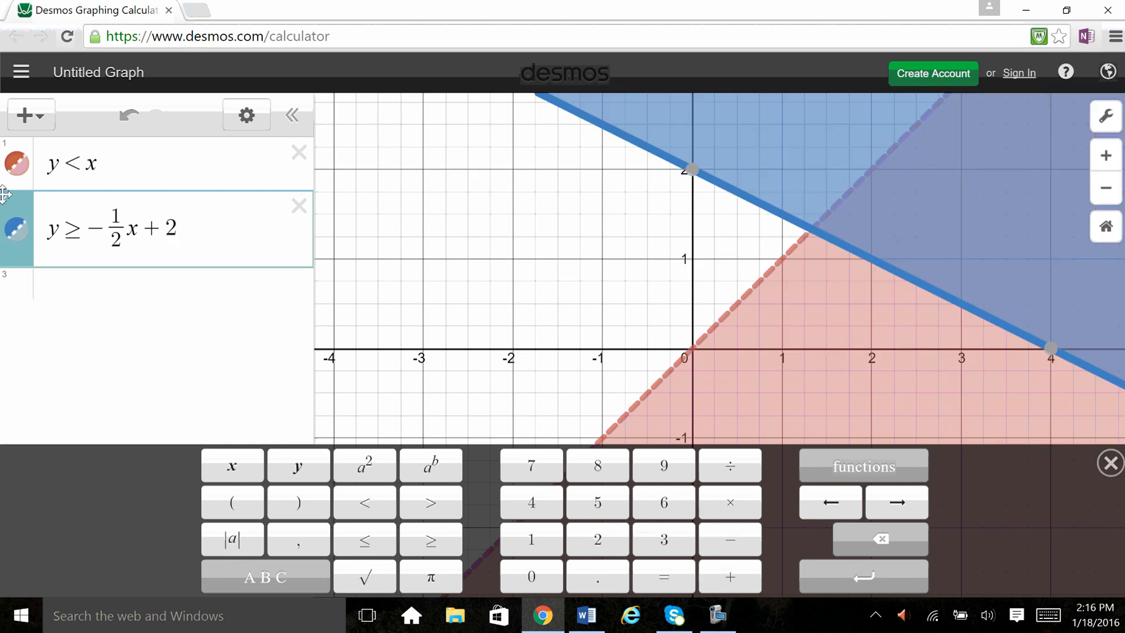
pyautogui.click(227, 323)
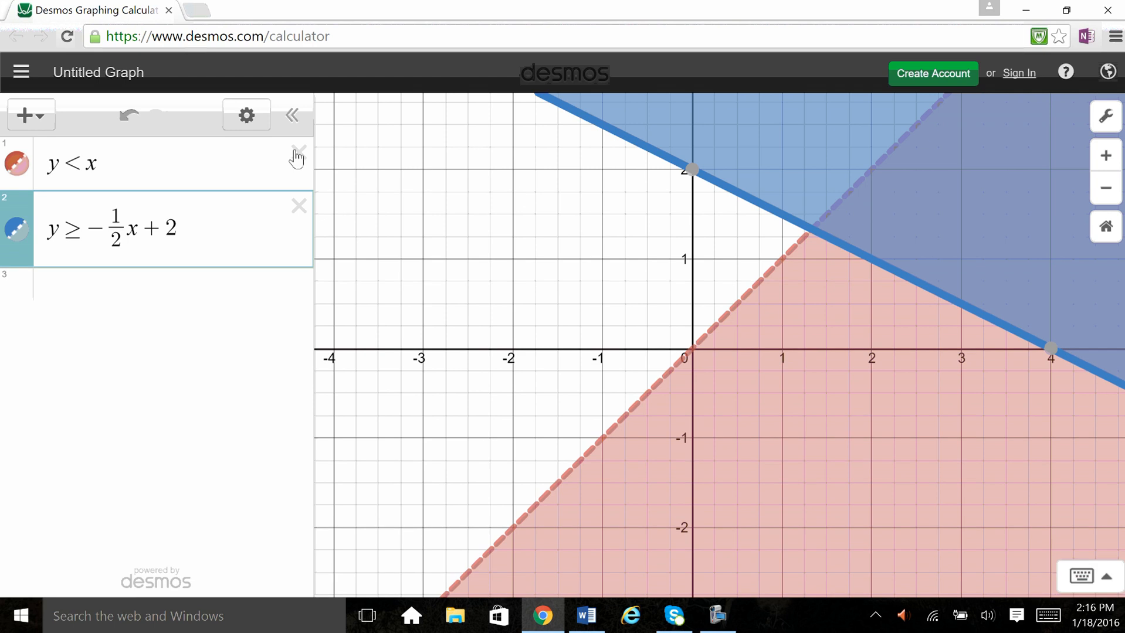
# Hide and redisplay the graph of y < x, and do the same for y ≥ -1/2x + 2, to view each inequality alone.
pyautogui.moveTo(843, 305); pyautogui.dragTo(661, 389)
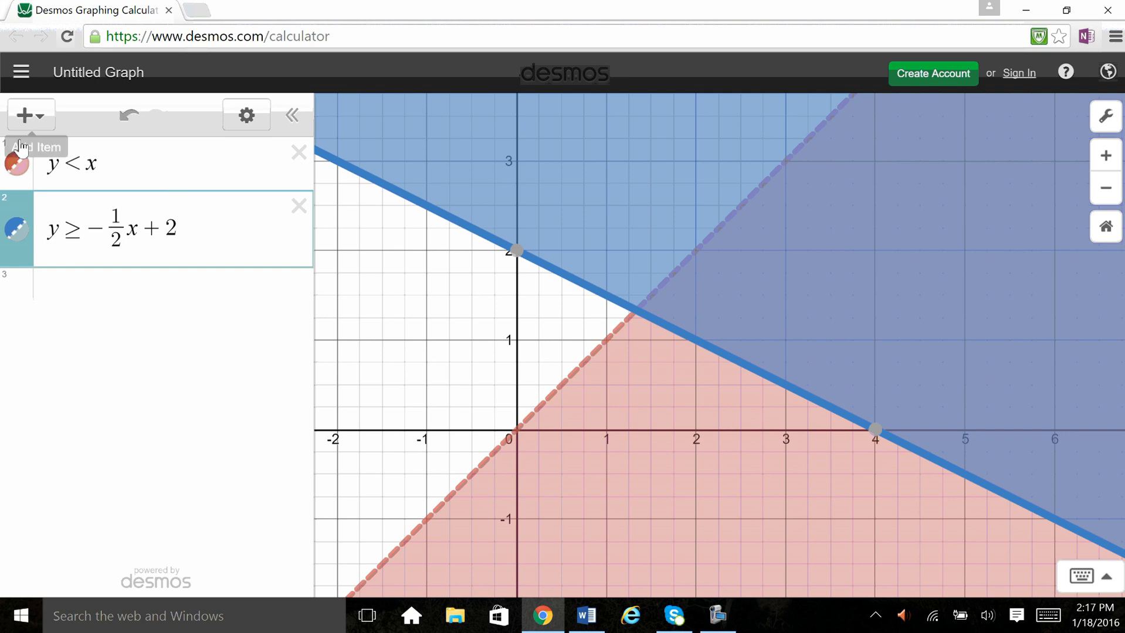
pyautogui.click(15, 173)
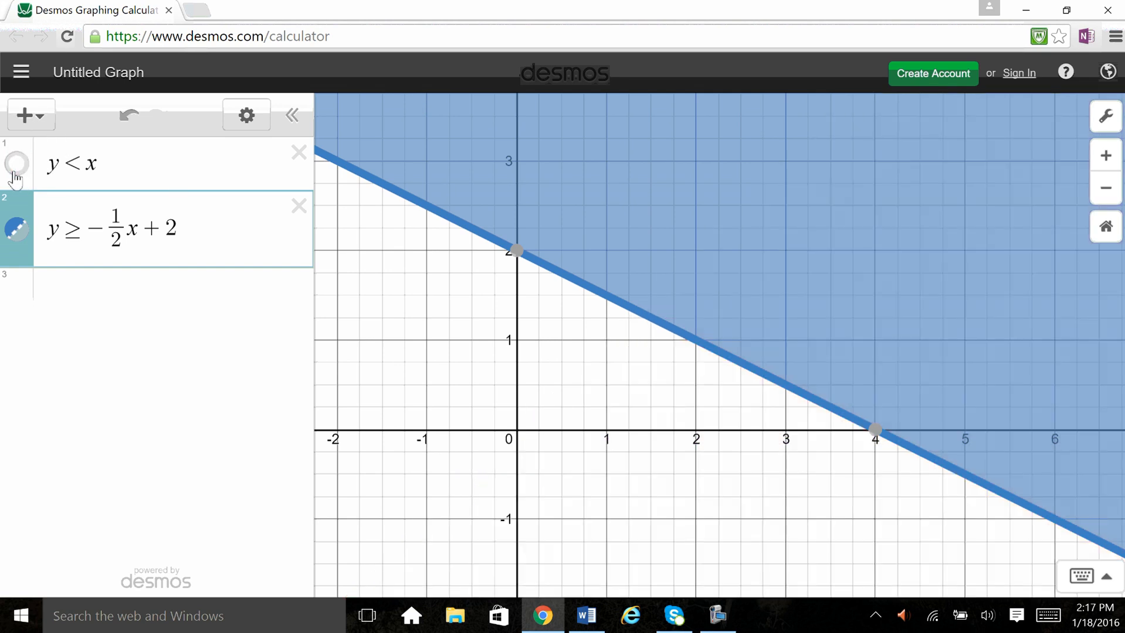
pyautogui.click(15, 174)
pyautogui.click(17, 230)
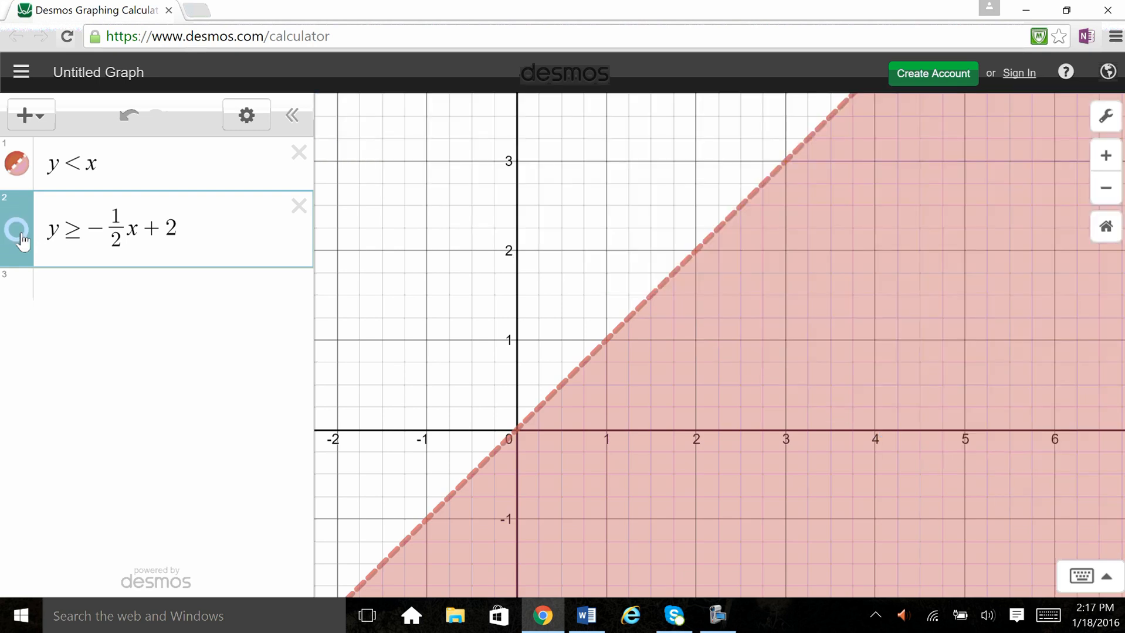
pyautogui.click(21, 238)
# Recolor y < x green, and try orange on y ≥ -1/2x + 2 before restoring its blue color.
pyautogui.click(247, 116)
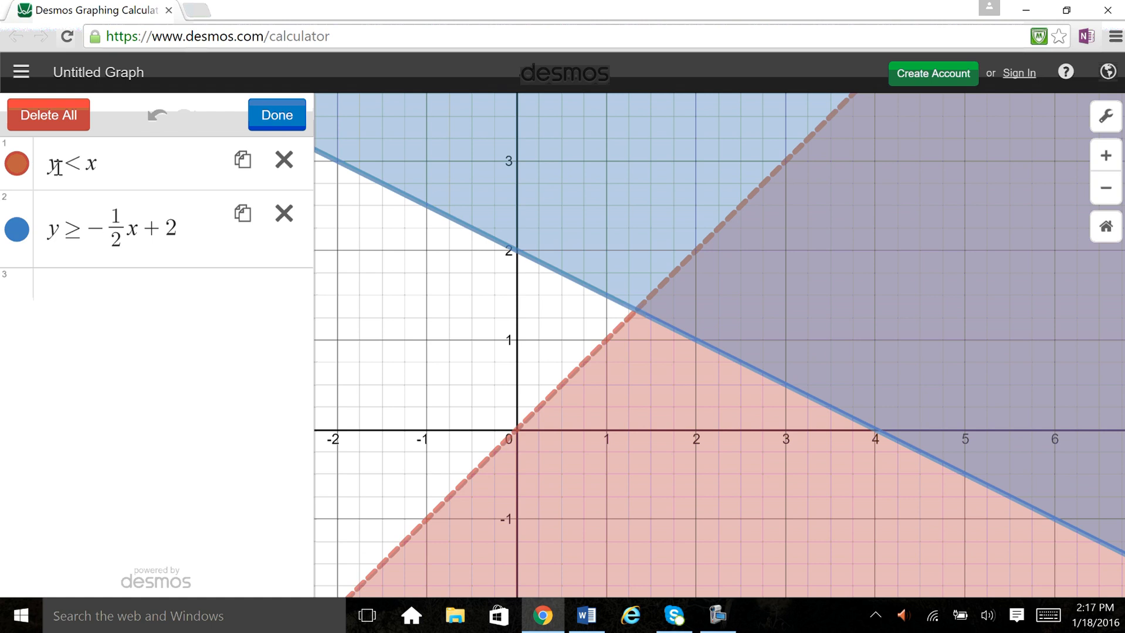
pyautogui.click(17, 163)
pyautogui.click(122, 174)
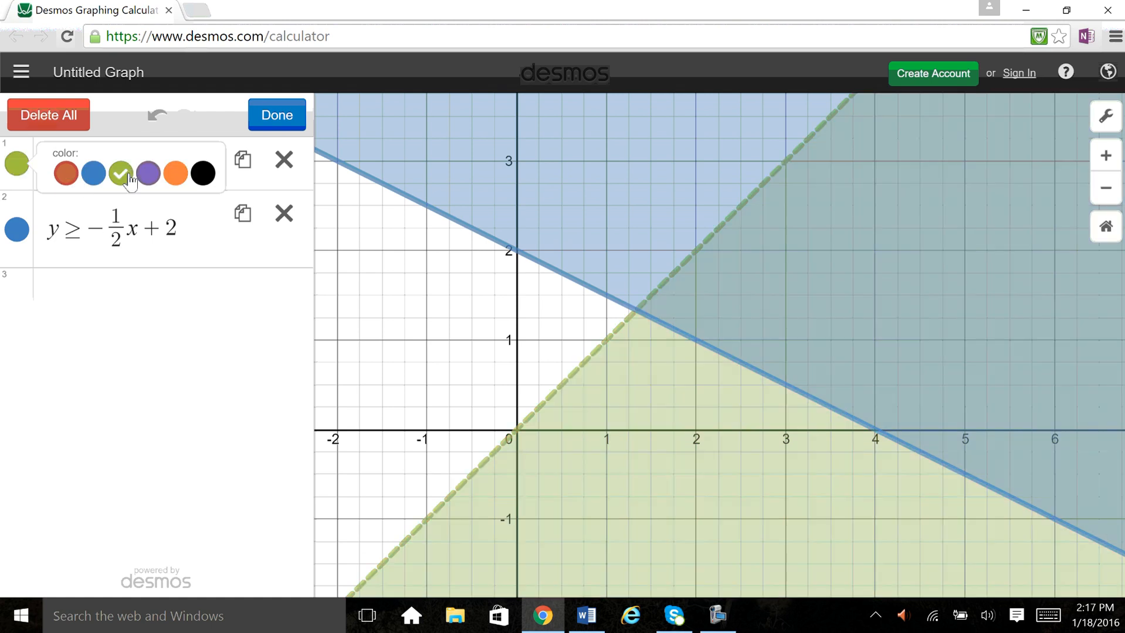
pyautogui.click(21, 231)
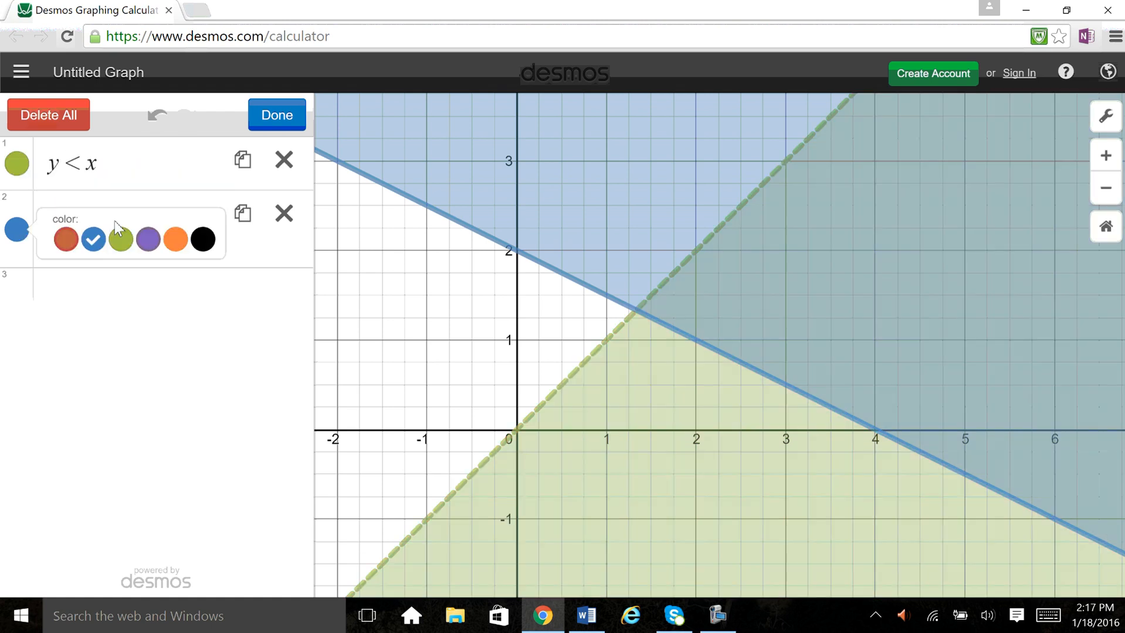
pyautogui.click(176, 240)
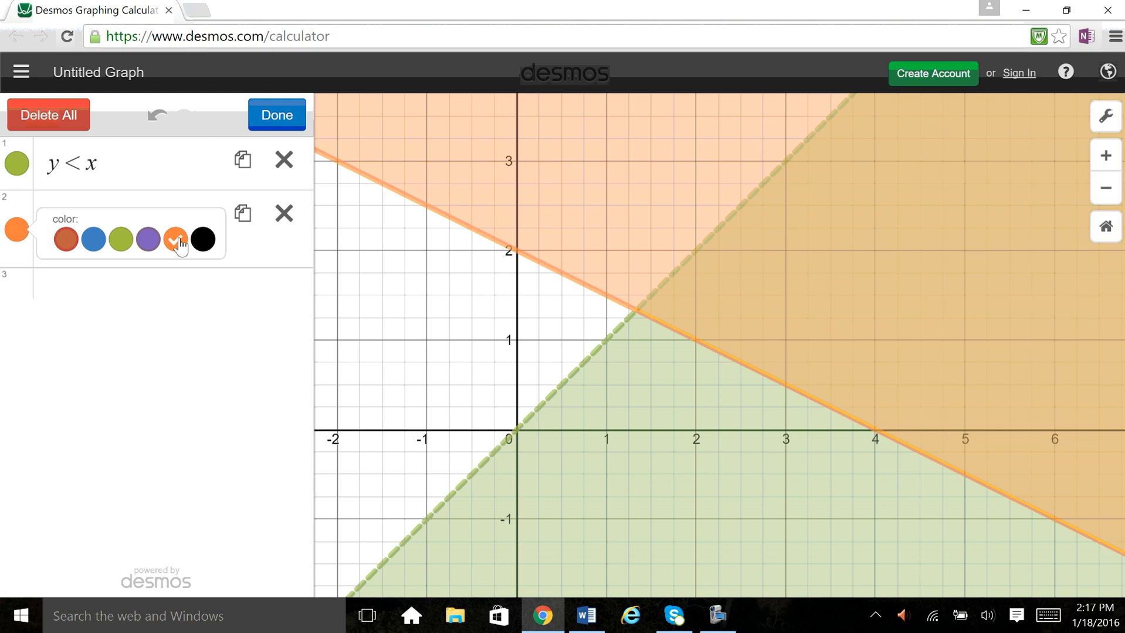
pyautogui.click(96, 240)
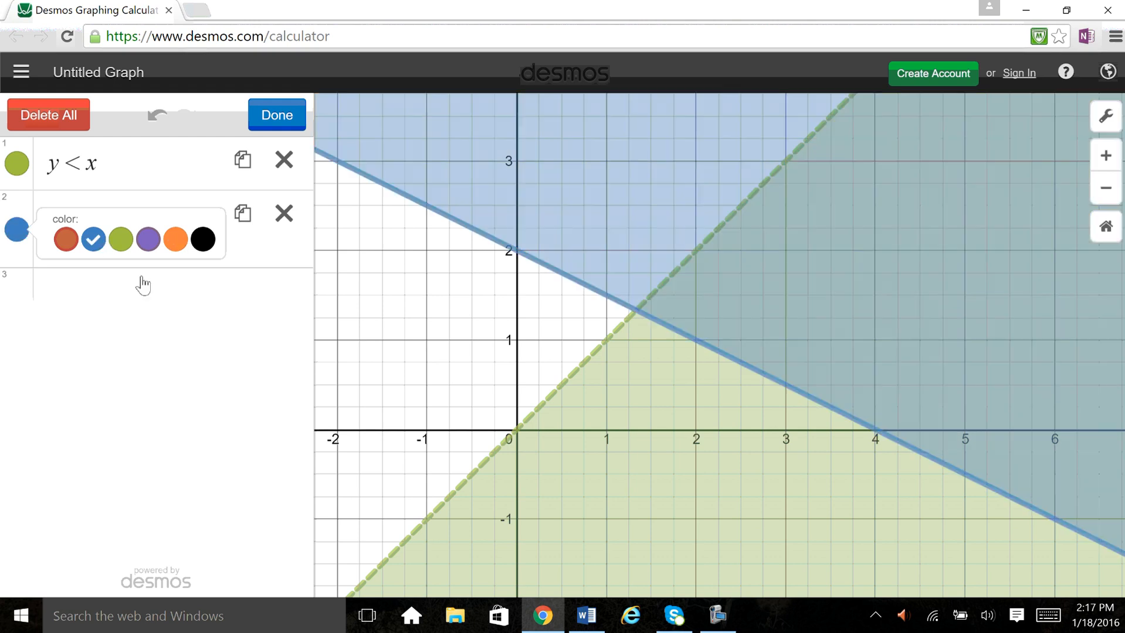
pyautogui.click(277, 115)
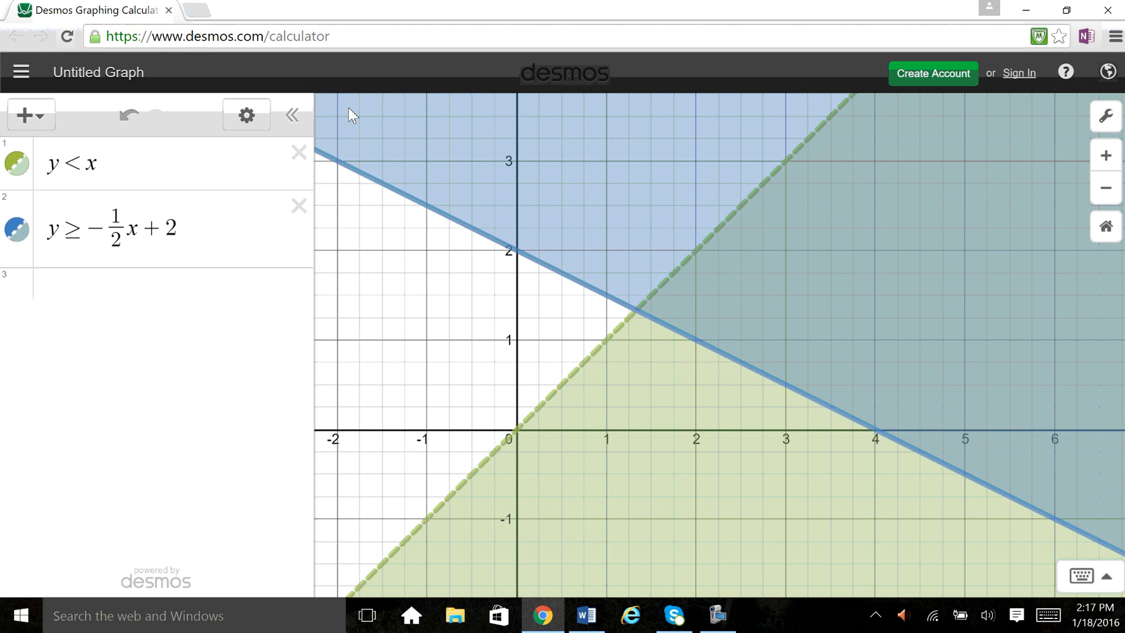
# Collapse the expression list and examine the region where the two shaded inequalities overlap.
pyautogui.click(292, 115)
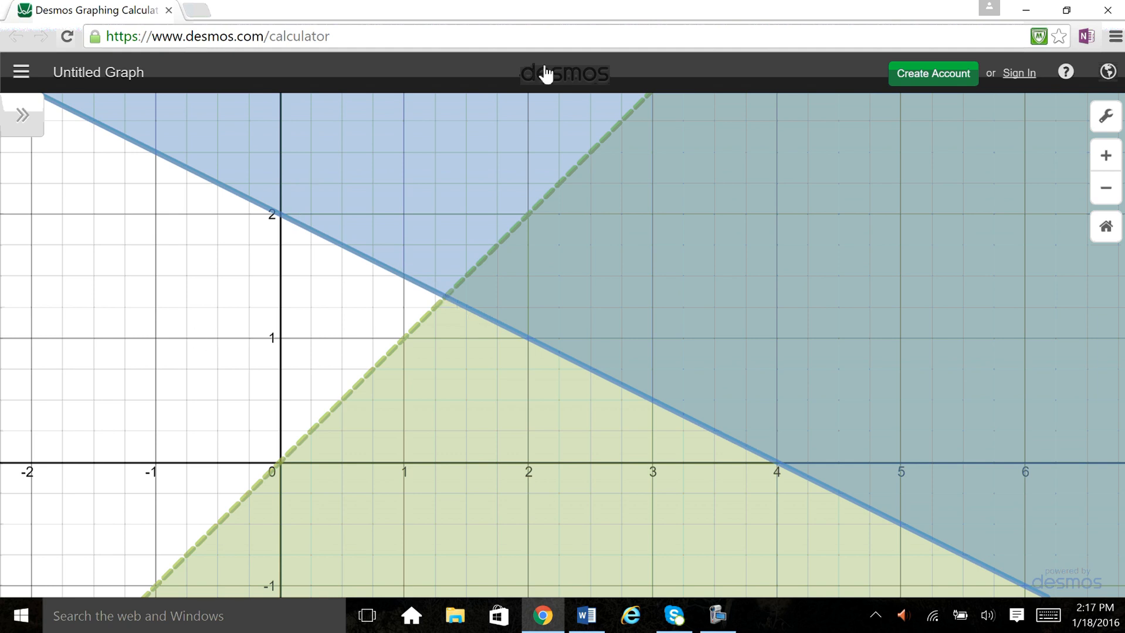
pyautogui.moveTo(803, 266); pyautogui.dragTo(568, 316)
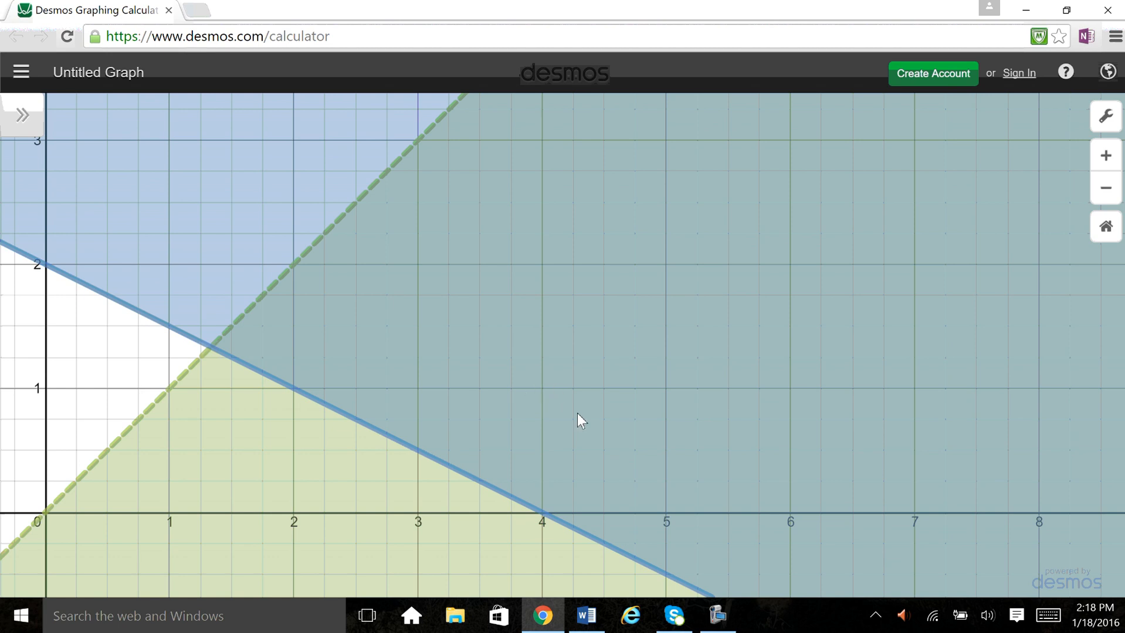
pyautogui.moveTo(445, 388); pyautogui.dragTo(631, 390)
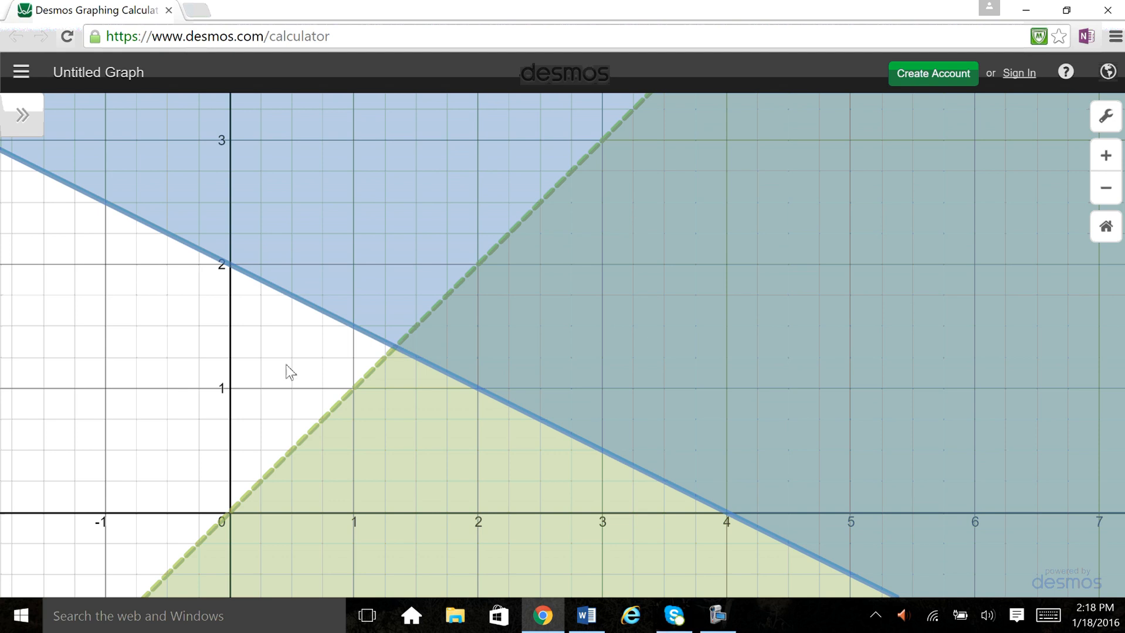
# Label the coordinates of the blue line's y-intercept, the origin, the blue line's x-intercept and the intersection of the two boundary lines.
pyautogui.click(233, 271)
pyautogui.click(229, 264)
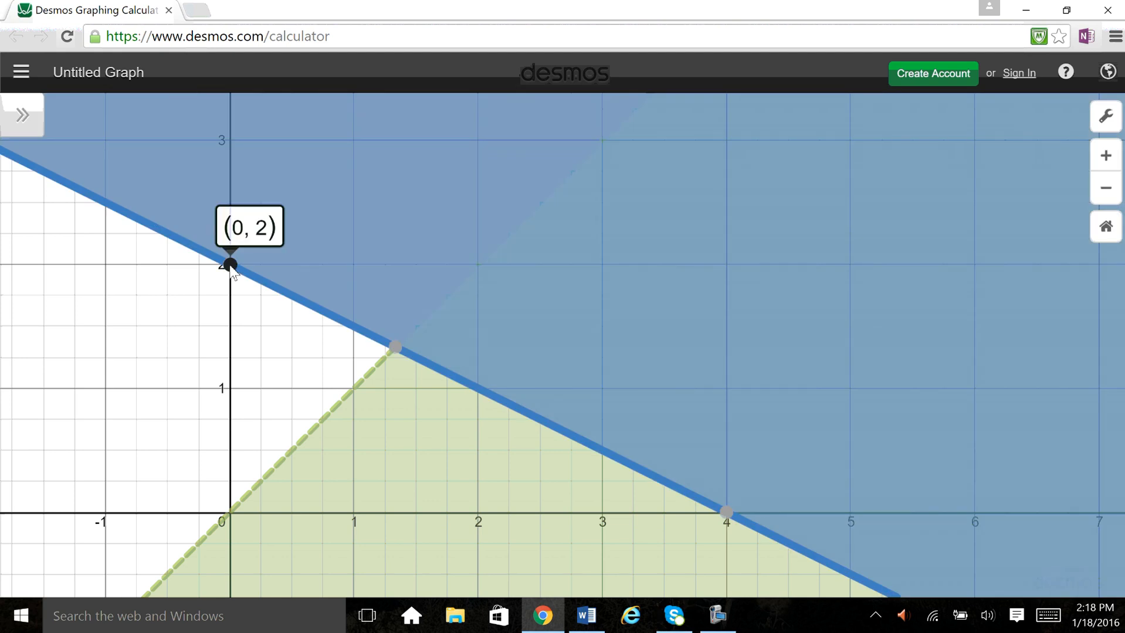
pyautogui.click(228, 511)
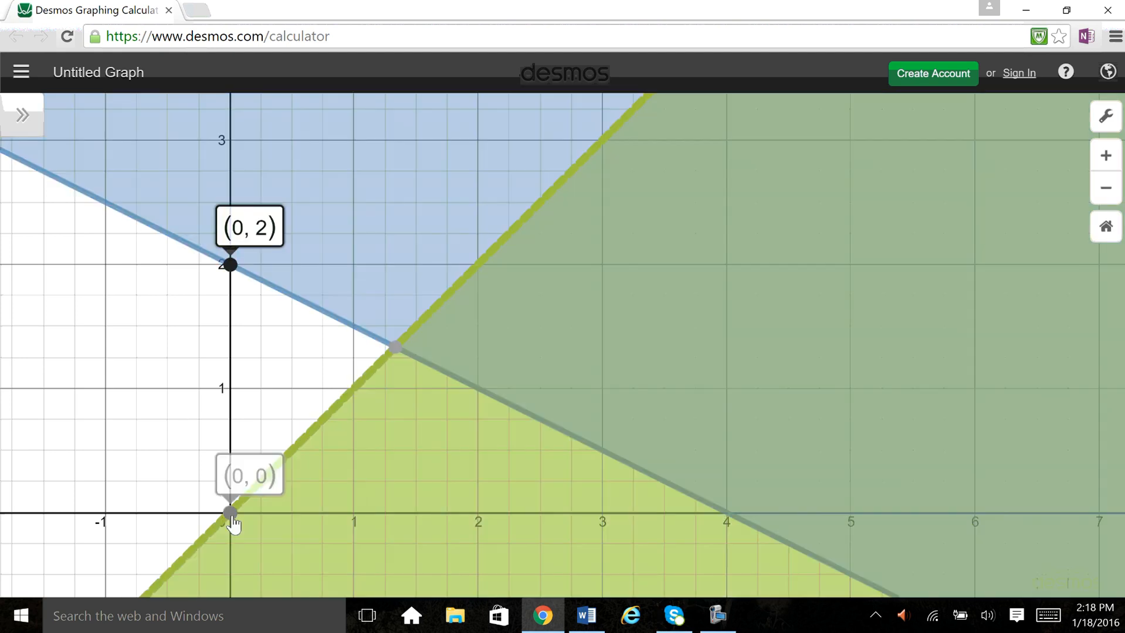
pyautogui.click(230, 514)
pyautogui.click(727, 513)
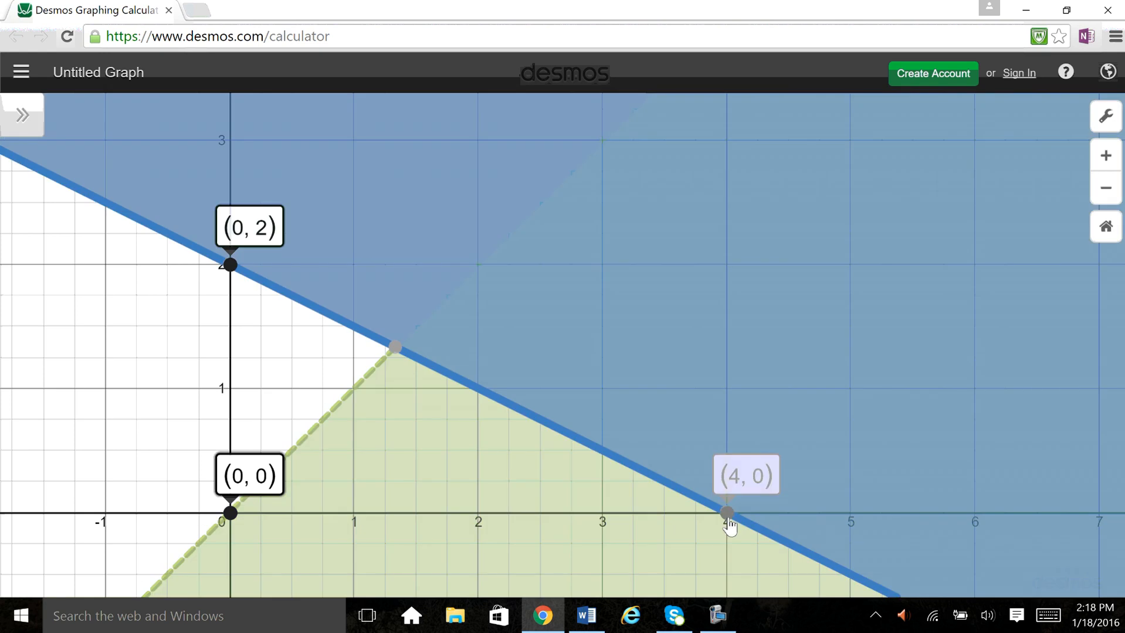
pyautogui.click(726, 514)
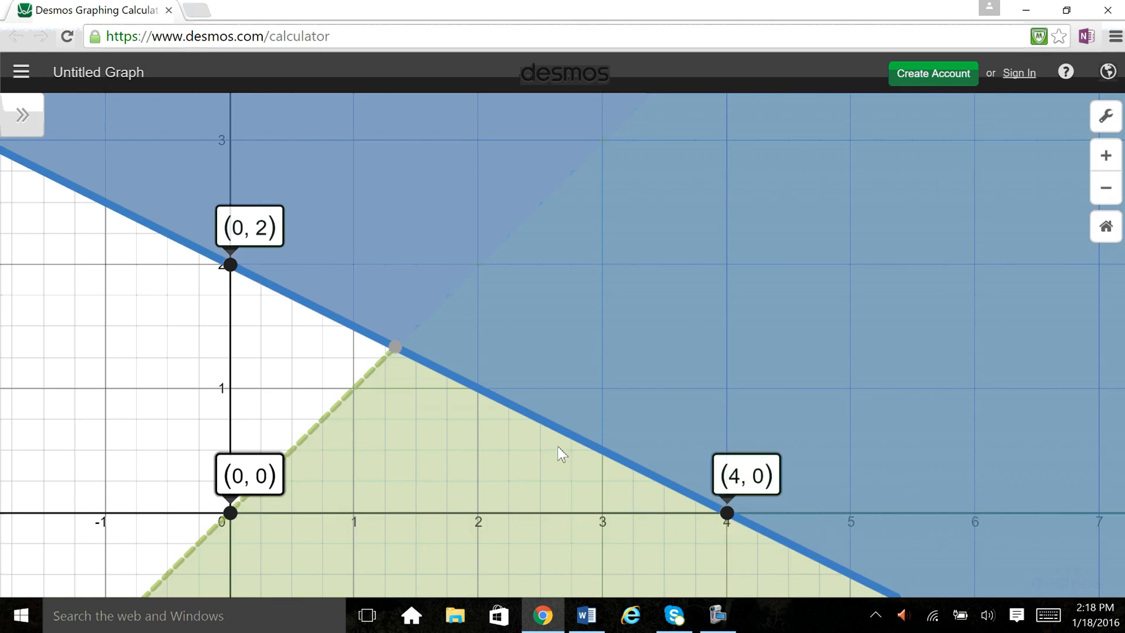
pyautogui.click(396, 349)
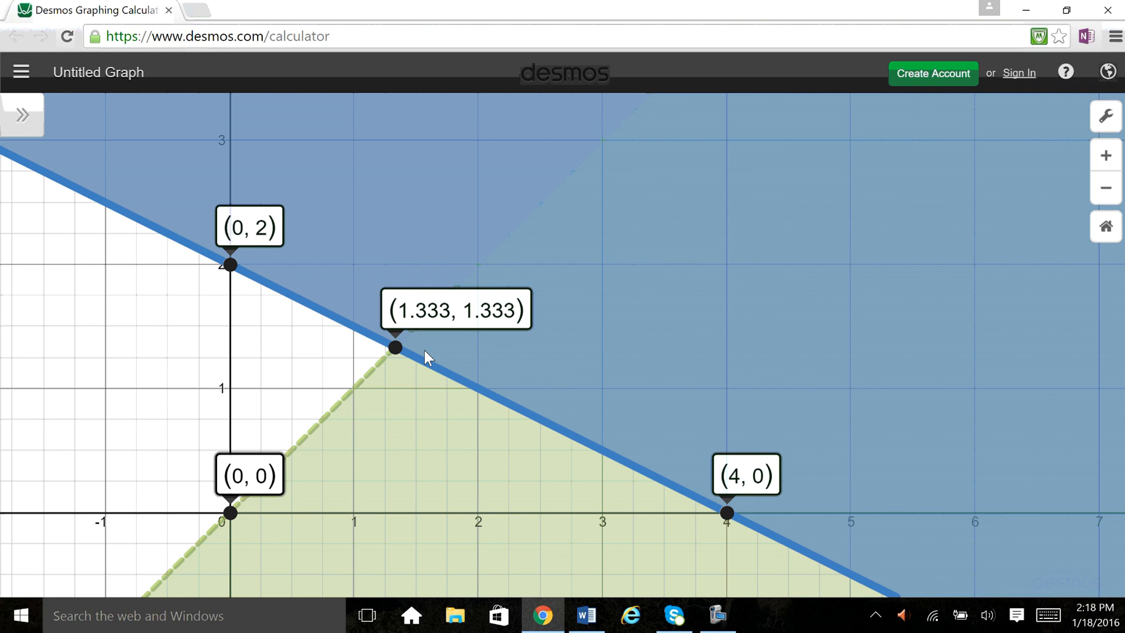
pyautogui.click(128, 421)
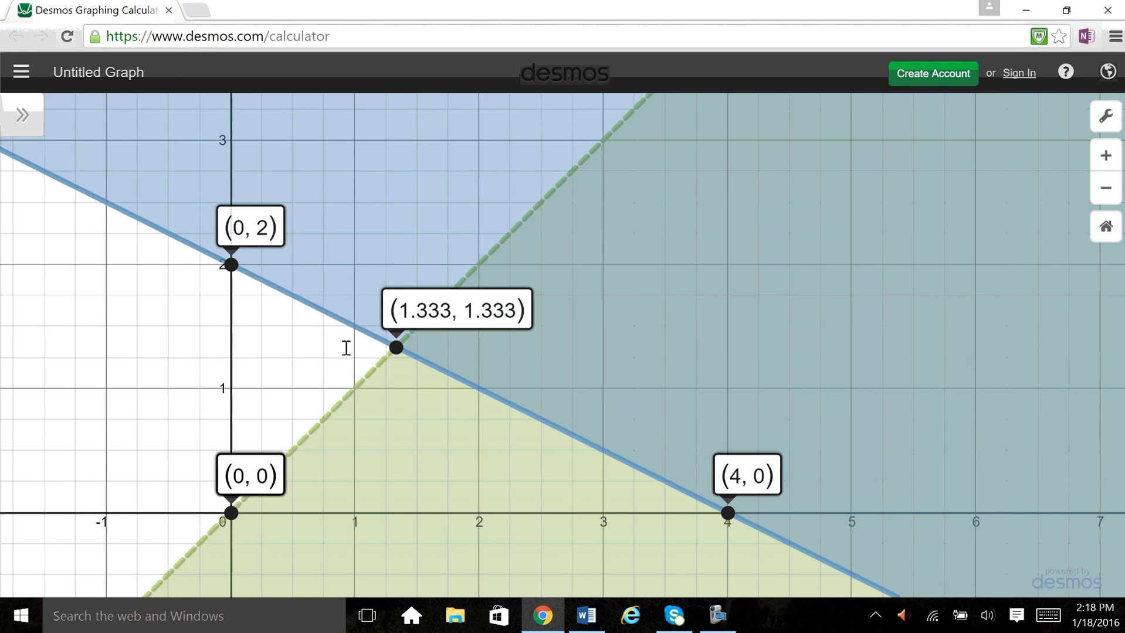
# Redisplay the coordinate label at the intersection of the two boundary lines and deselect the blue line.
pyautogui.moveTo(346, 348); pyautogui.dragTo(418, 313)
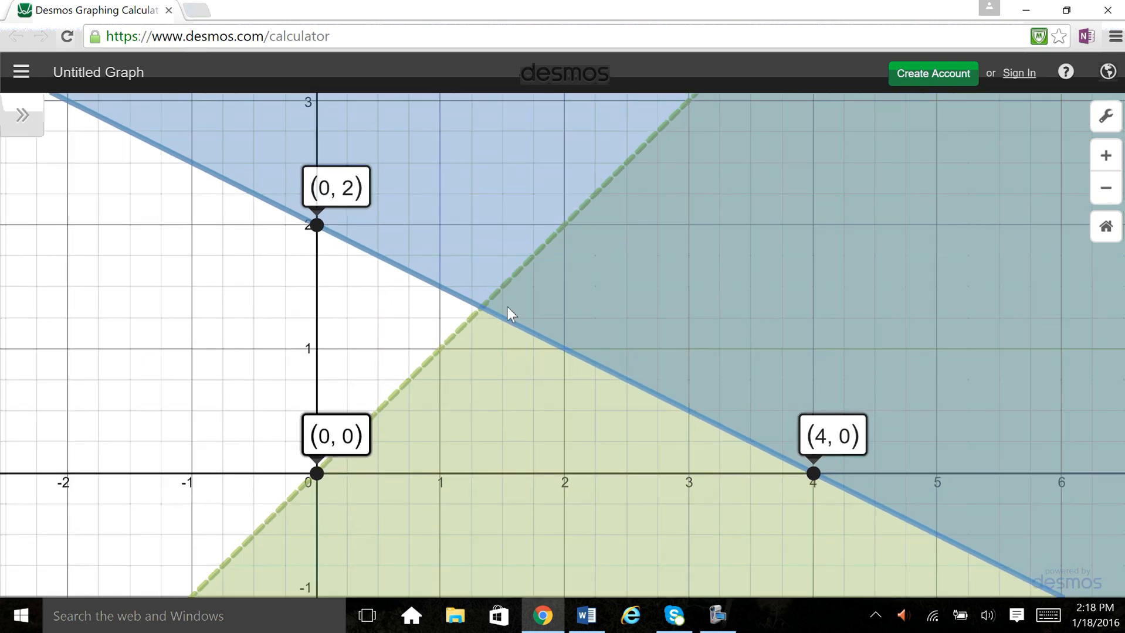
pyautogui.click(483, 307)
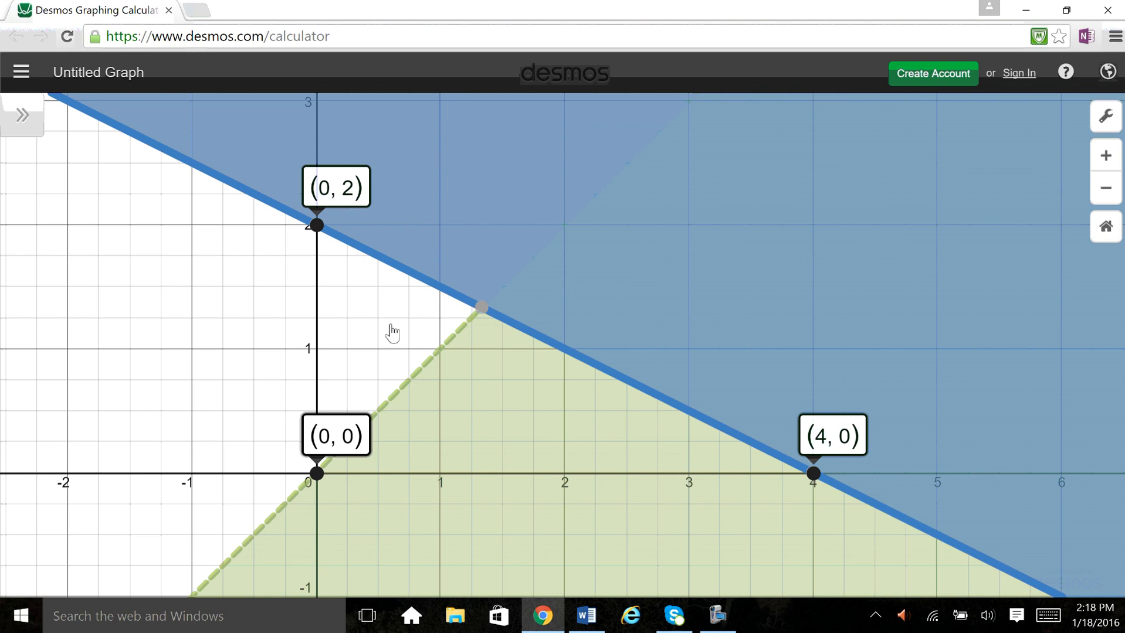
pyautogui.click(482, 308)
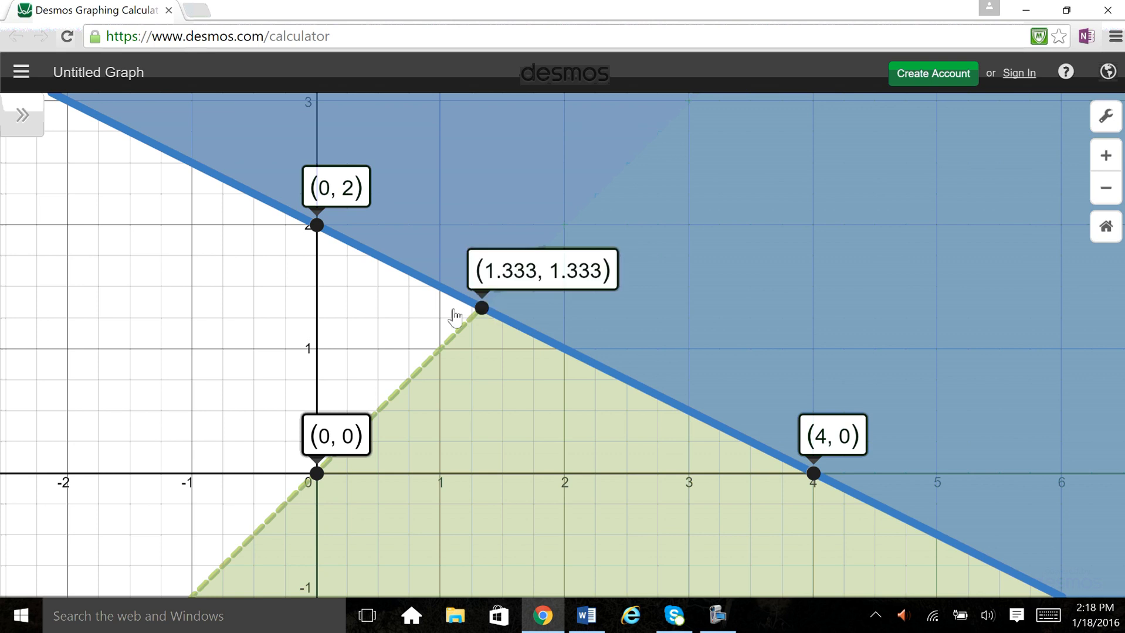
pyautogui.click(250, 316)
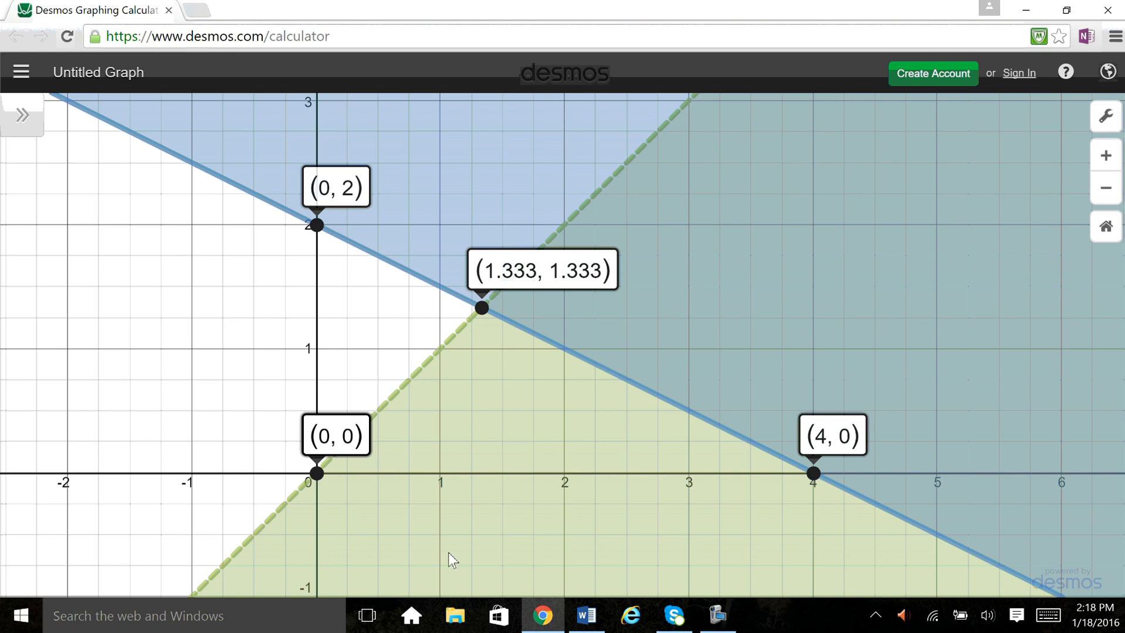
# Switch to the Word document and paste the graph screenshot centred below the two inequalities.
pyautogui.click(588, 616)
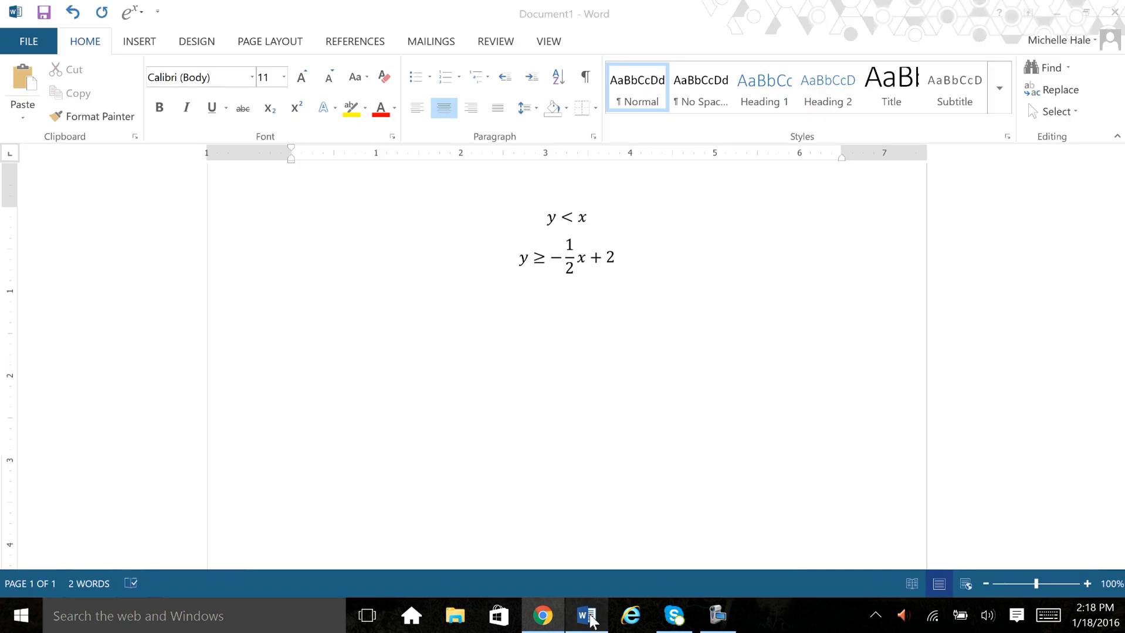
pyautogui.doubleClick(532, 324)
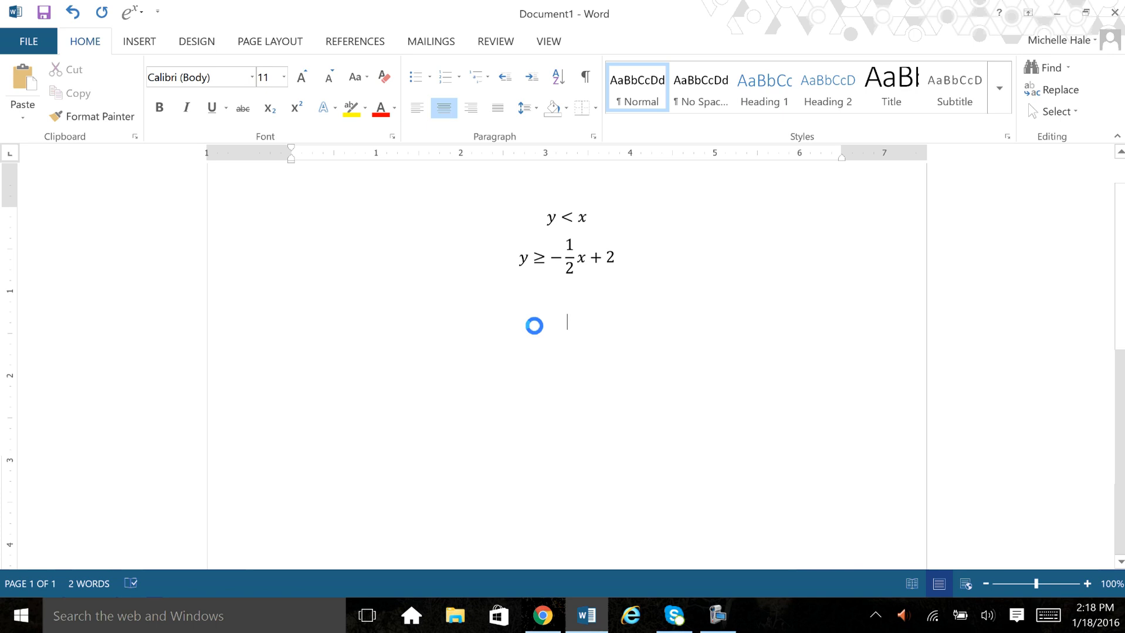
pyautogui.hotkey('ctrl', 'v')
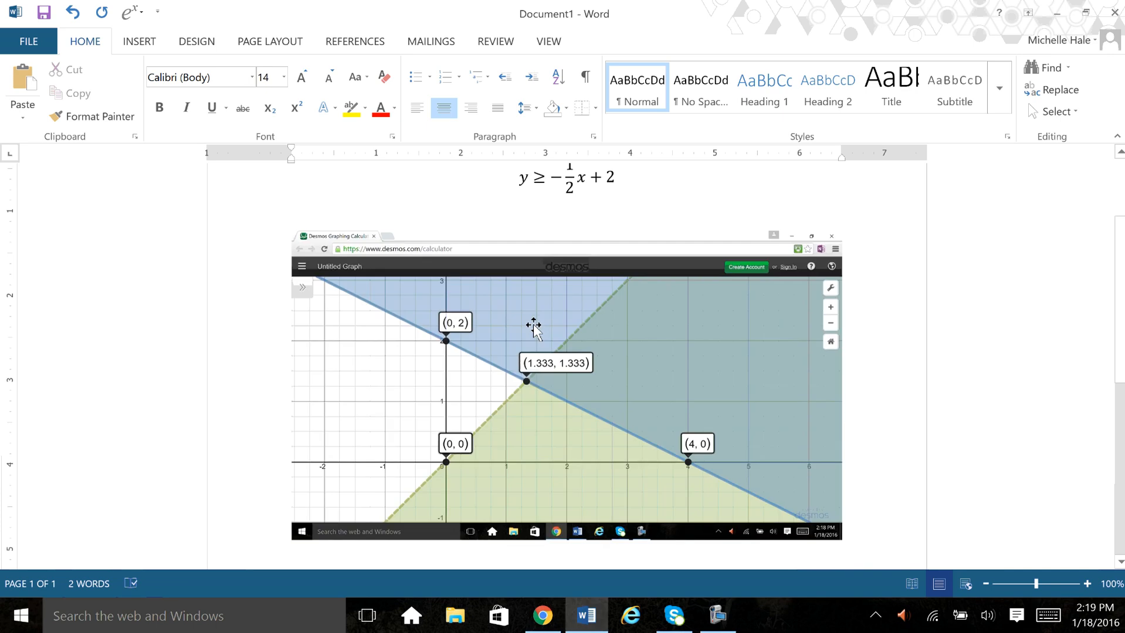
# Crop the pasted screenshot to the graph area around the four labelled points, removing the browser frame and taskbar.
pyautogui.click(570, 454)
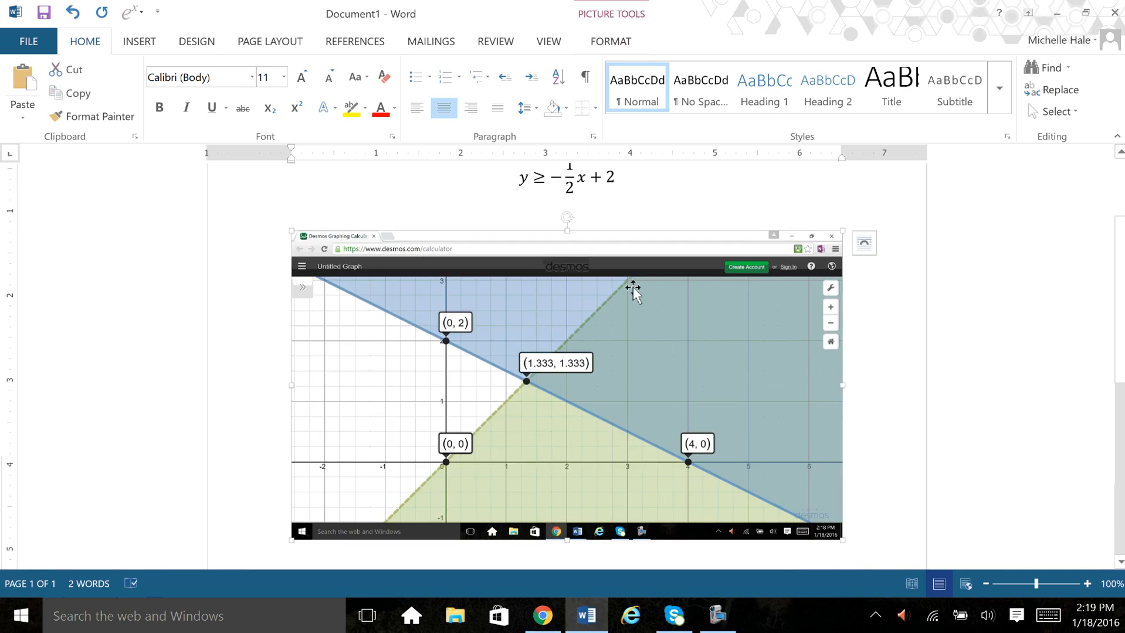
pyautogui.click(608, 42)
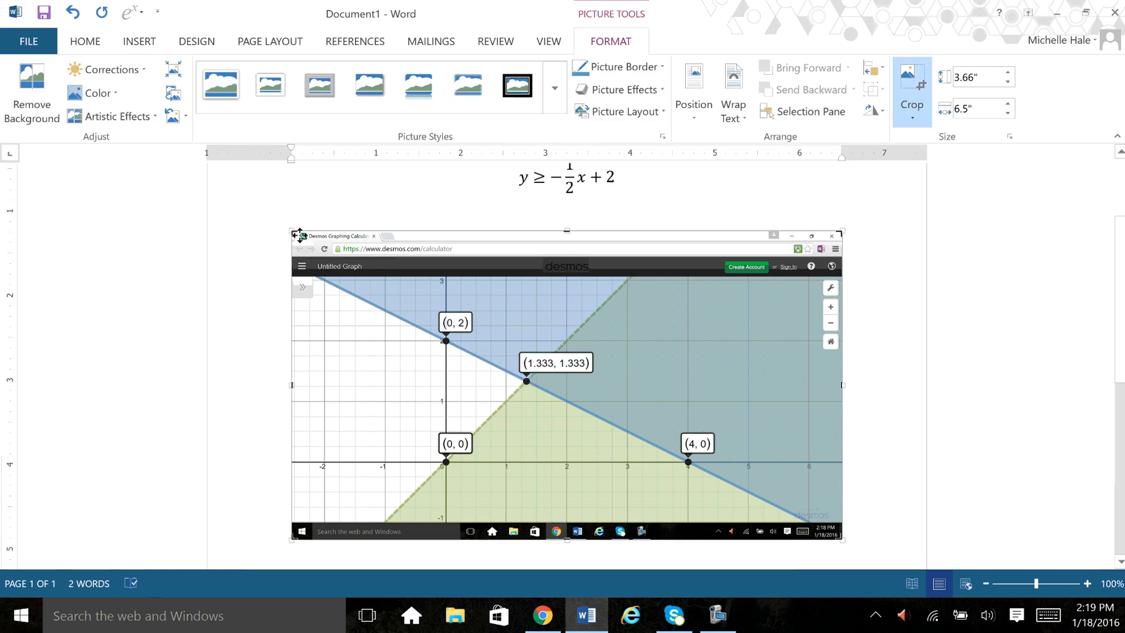
pyautogui.moveTo(299, 236); pyautogui.dragTo(394, 297)
pyautogui.click(842, 541)
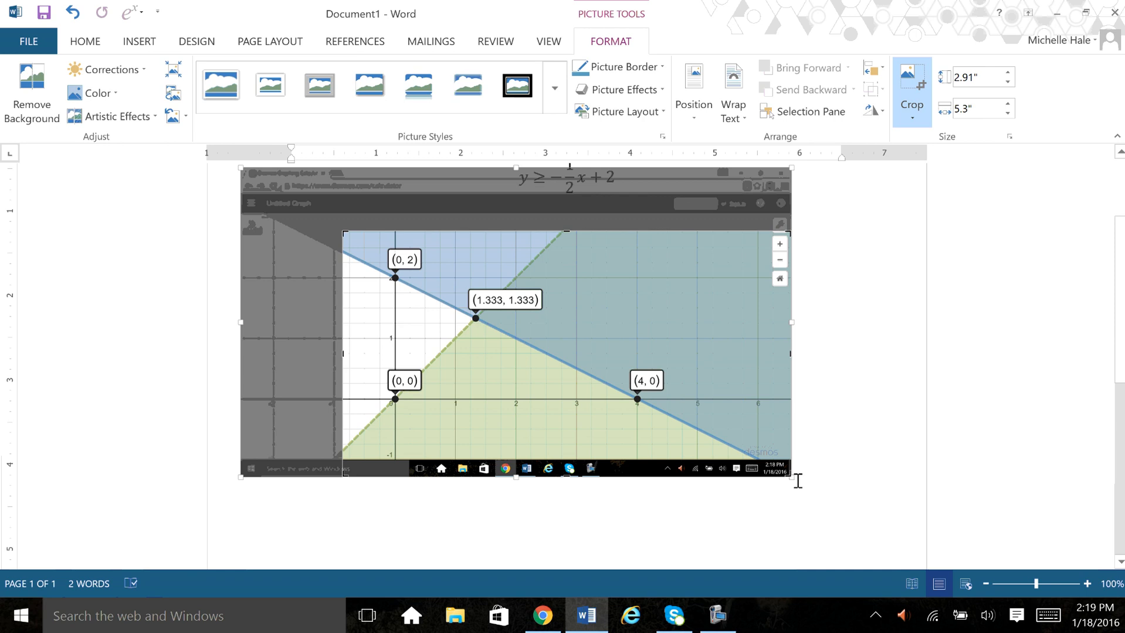
pyautogui.moveTo(788, 476); pyautogui.dragTo(690, 436)
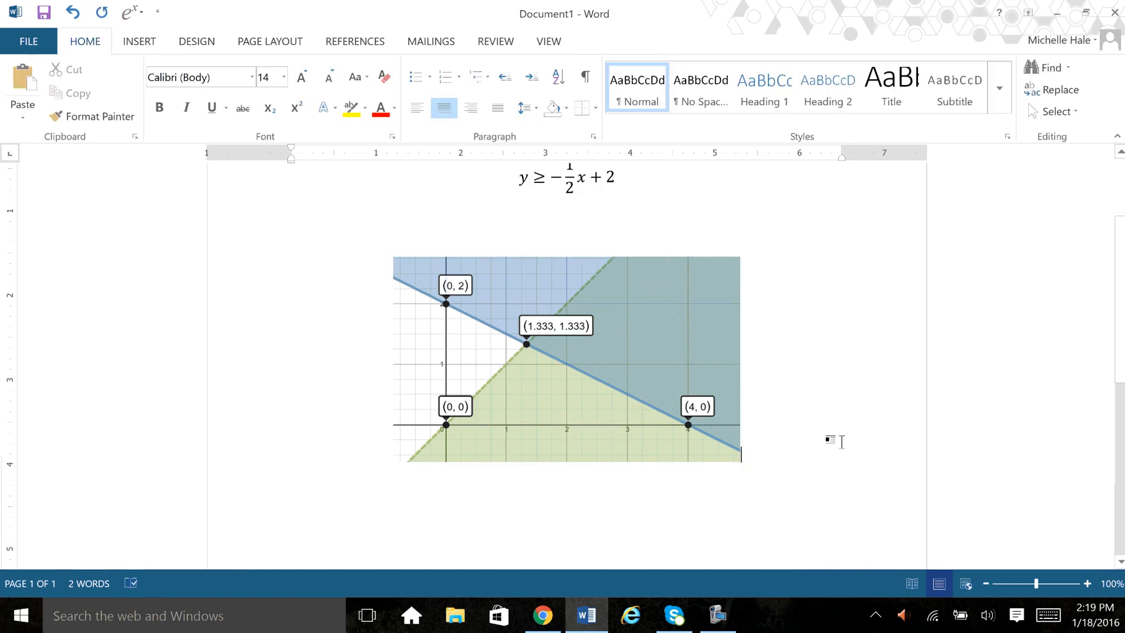
# Review the inequalities together with the cropped graph in the document, and switch back to the Desmos graph in Chrome.
pyautogui.scroll(2, 678, 384)
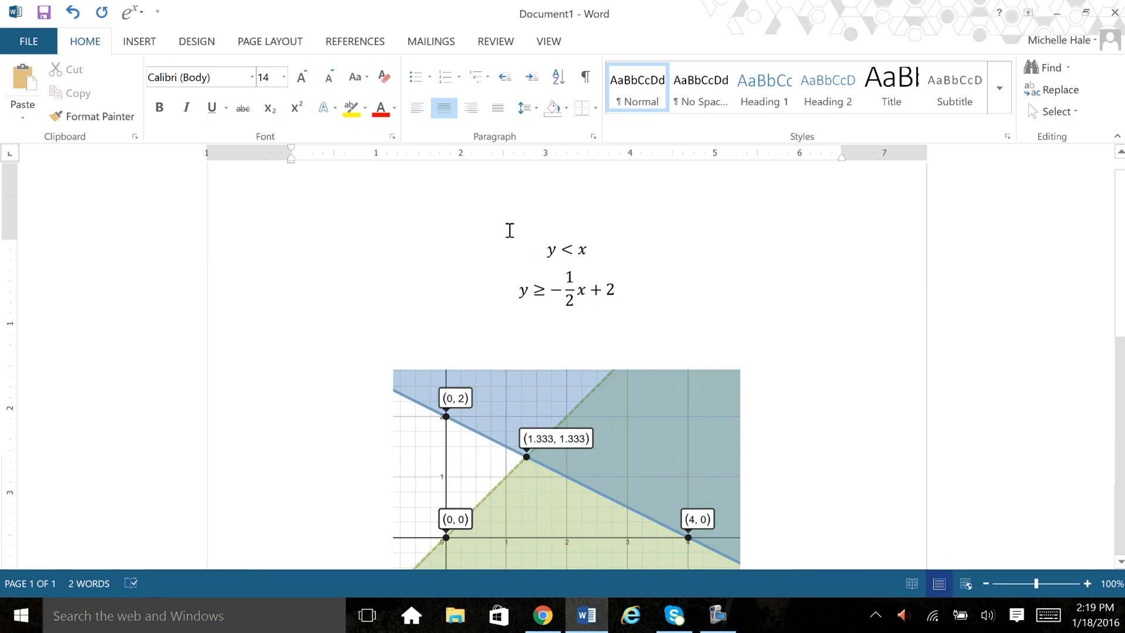
pyautogui.scroll(-1, 765, 456)
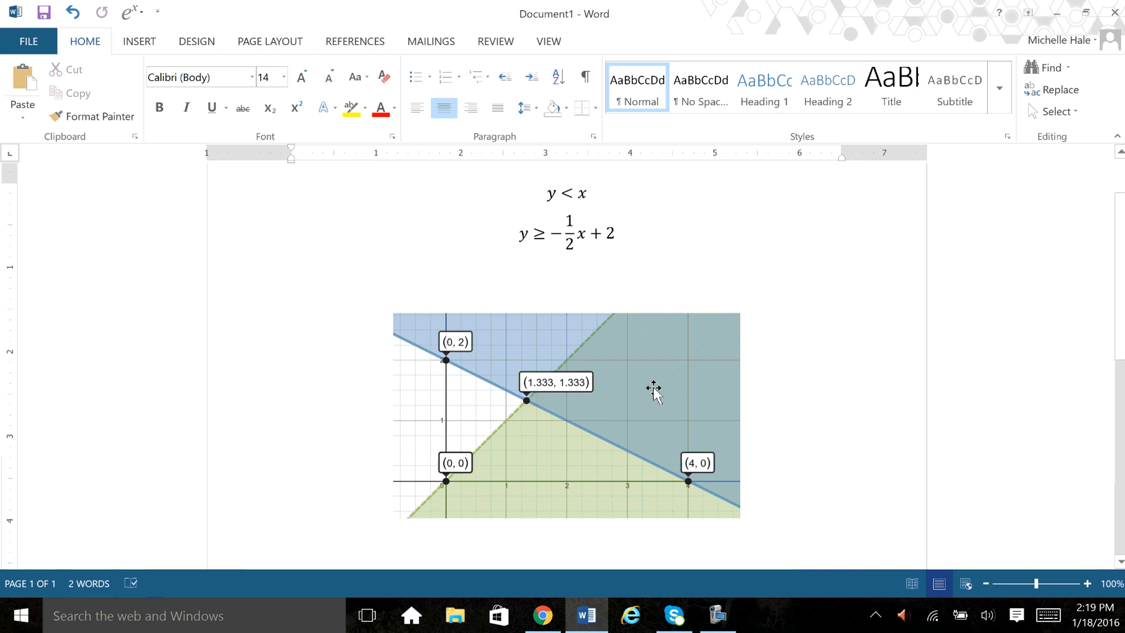
pyautogui.click(545, 616)
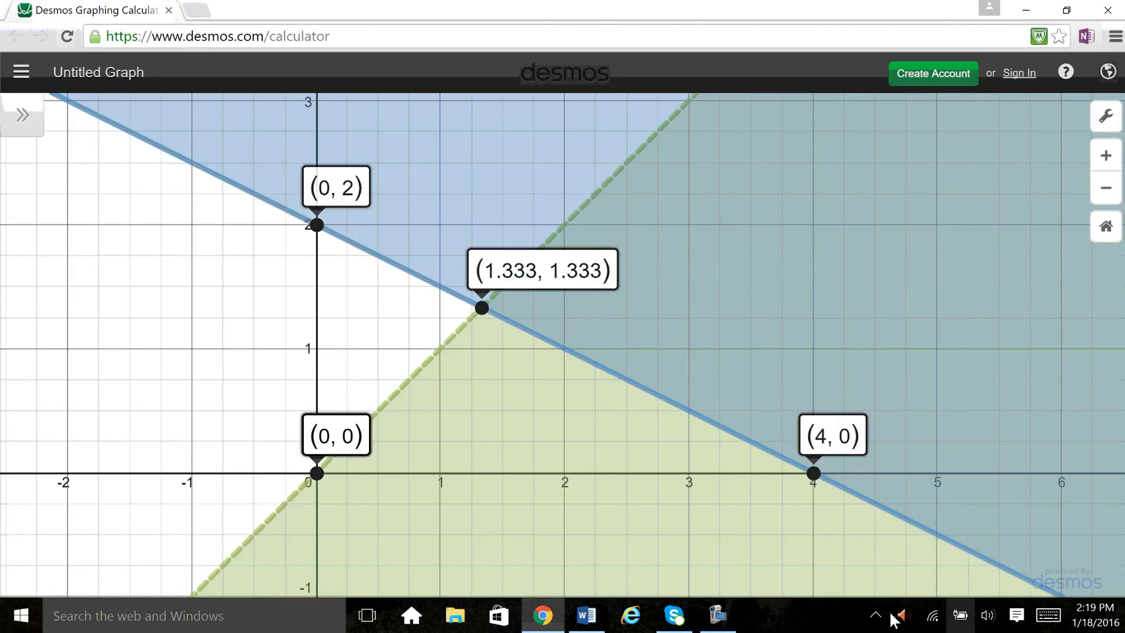